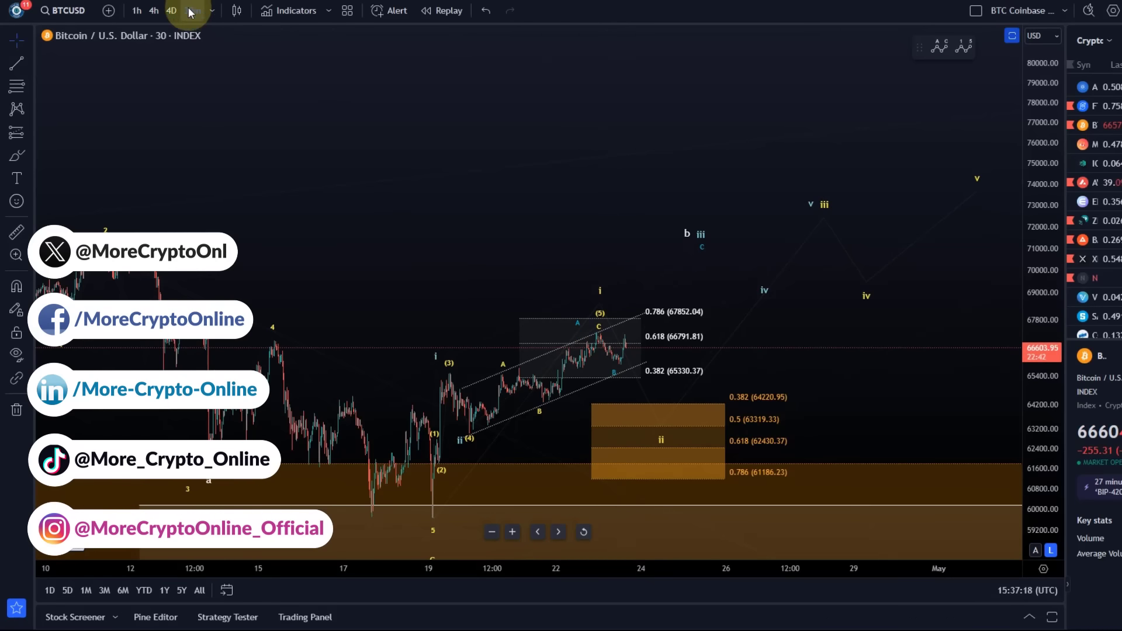
Switch the Bitcoin chart to 10-minute candles and enlarge the view around the A-B-C wave count.
click(212, 11)
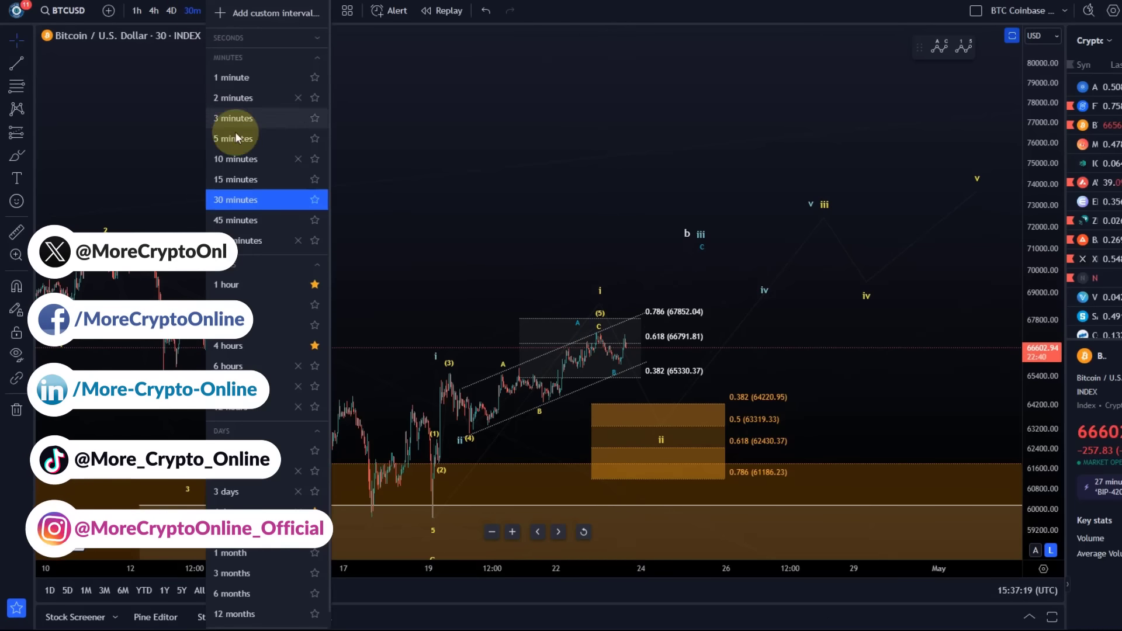
click(251, 162)
drag(589, 369, 609, 367)
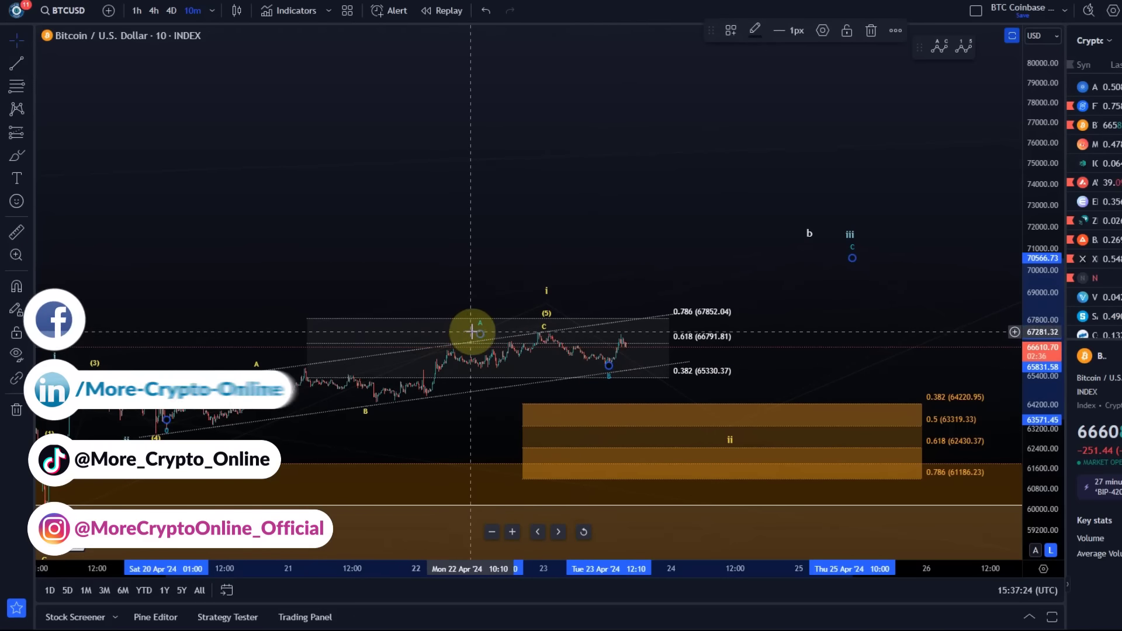
drag(571, 306, 501, 116)
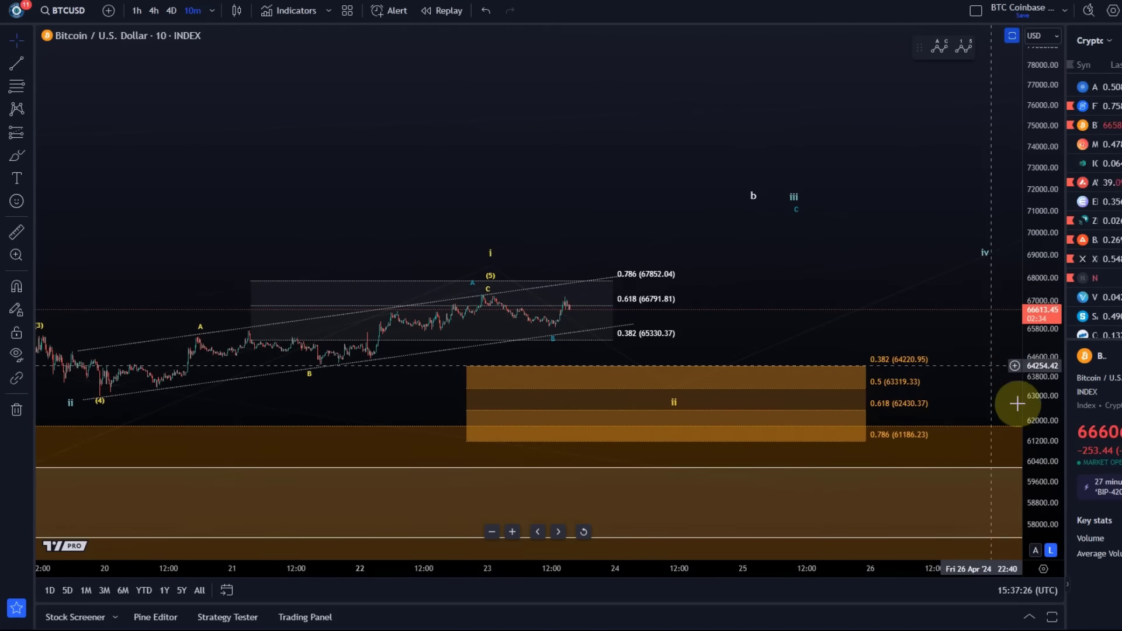
drag(1024, 401, 584, 329)
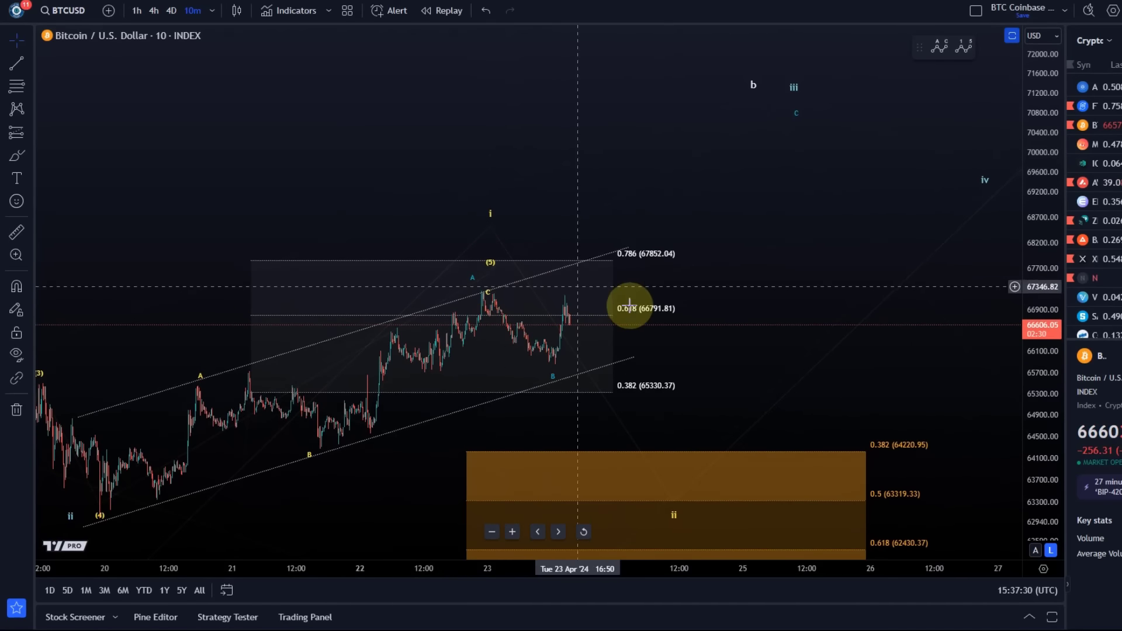
scroll(619, 298, up, 1)
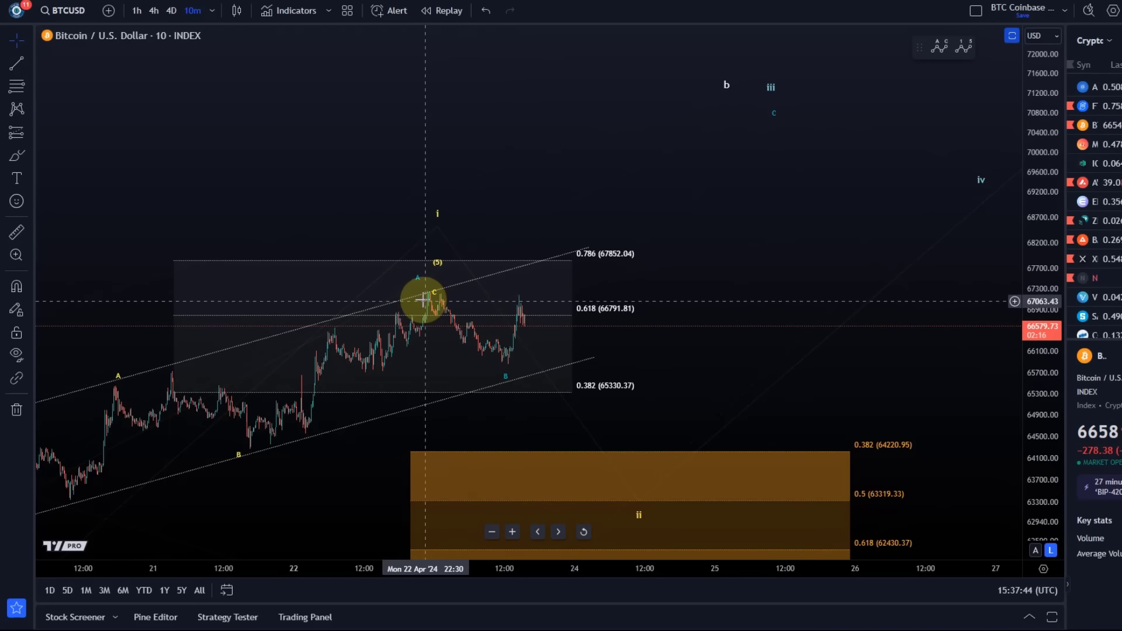
scroll(781, 378, down, 5)
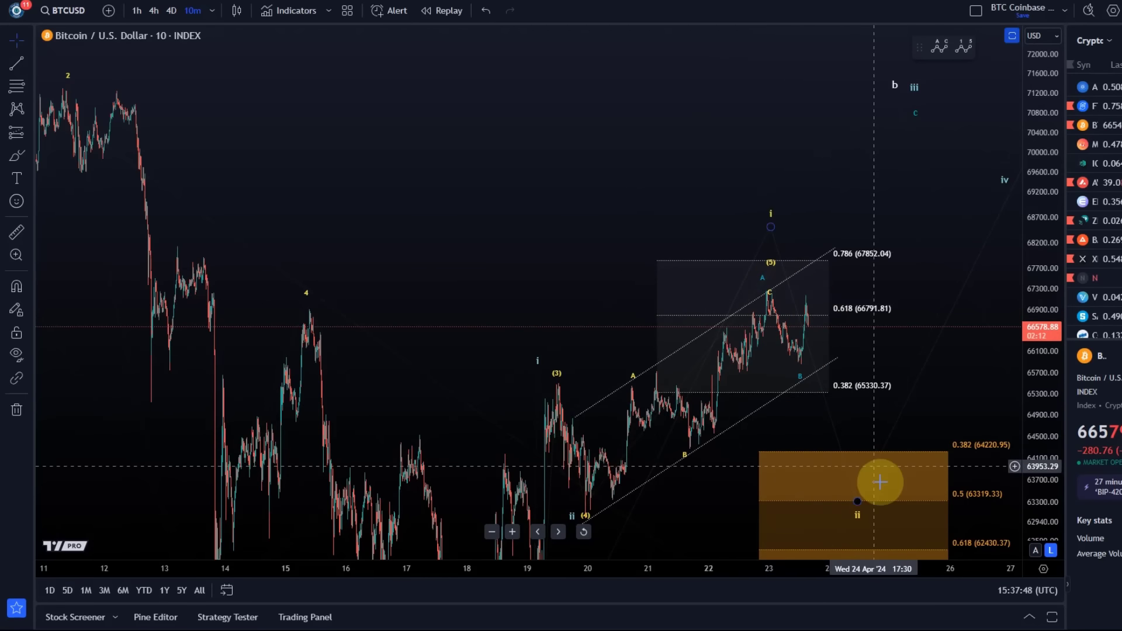
Reframe the chart to show the earlier decline, the (4)-A-B-C count and the projected wave paths.
drag(916, 256, 724, 155)
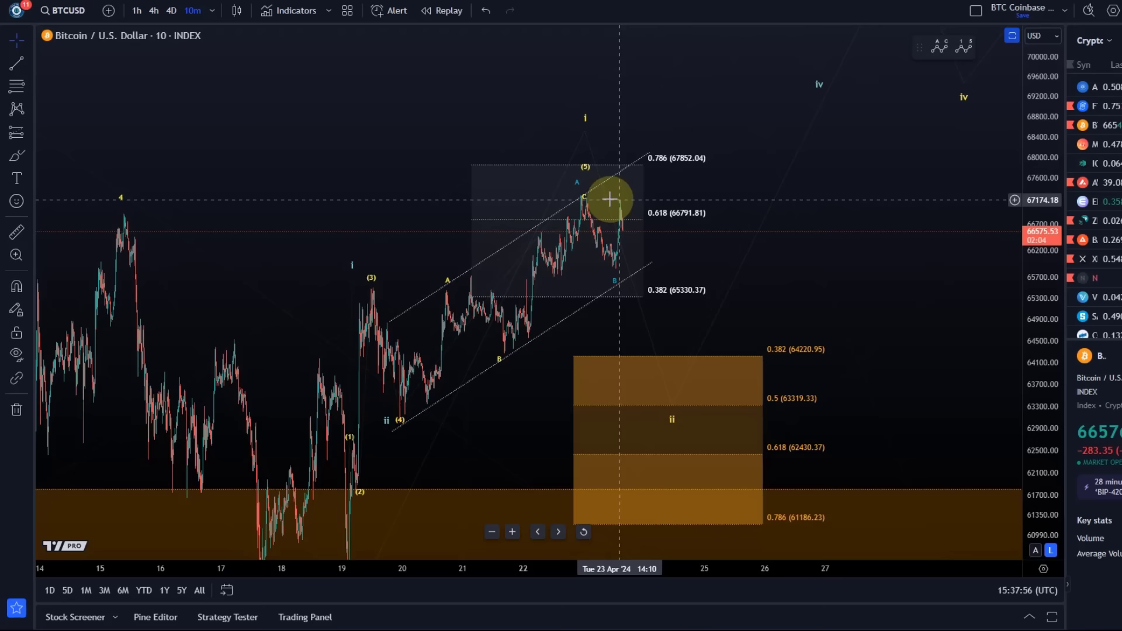
click(586, 201)
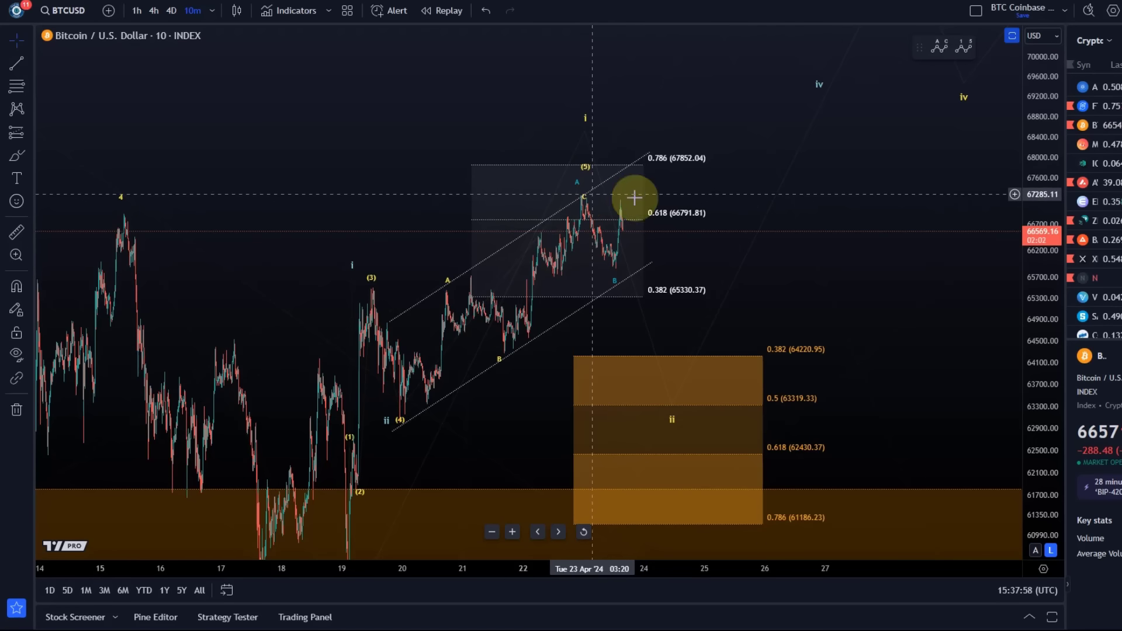
drag(1046, 246, 633, 258)
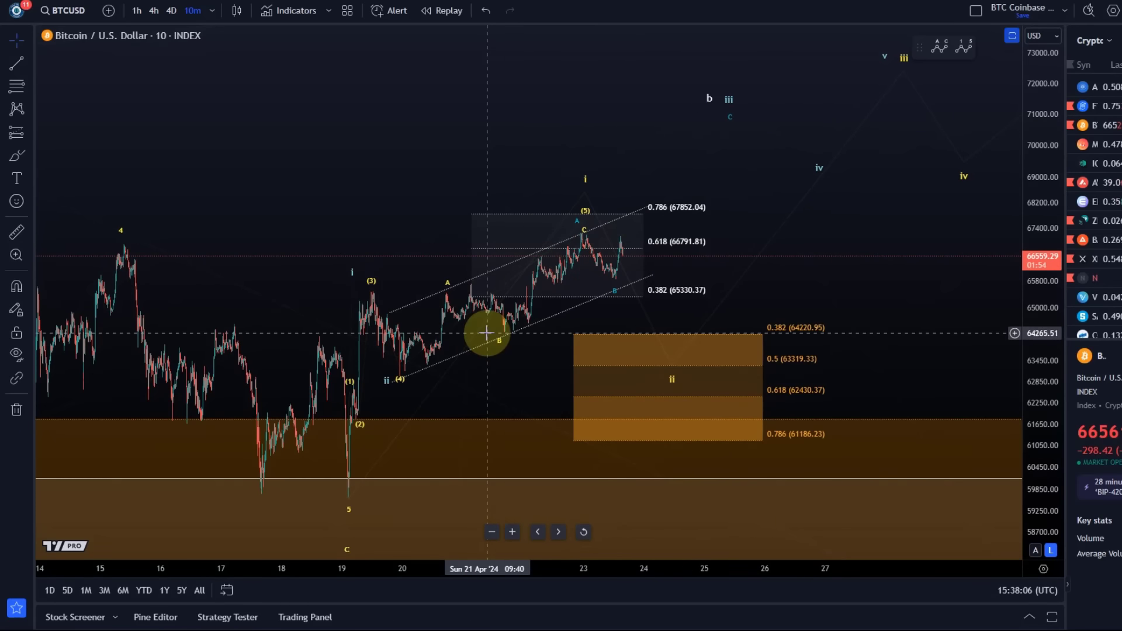
scroll(707, 165, down, 2)
drag(707, 166, 280, 115)
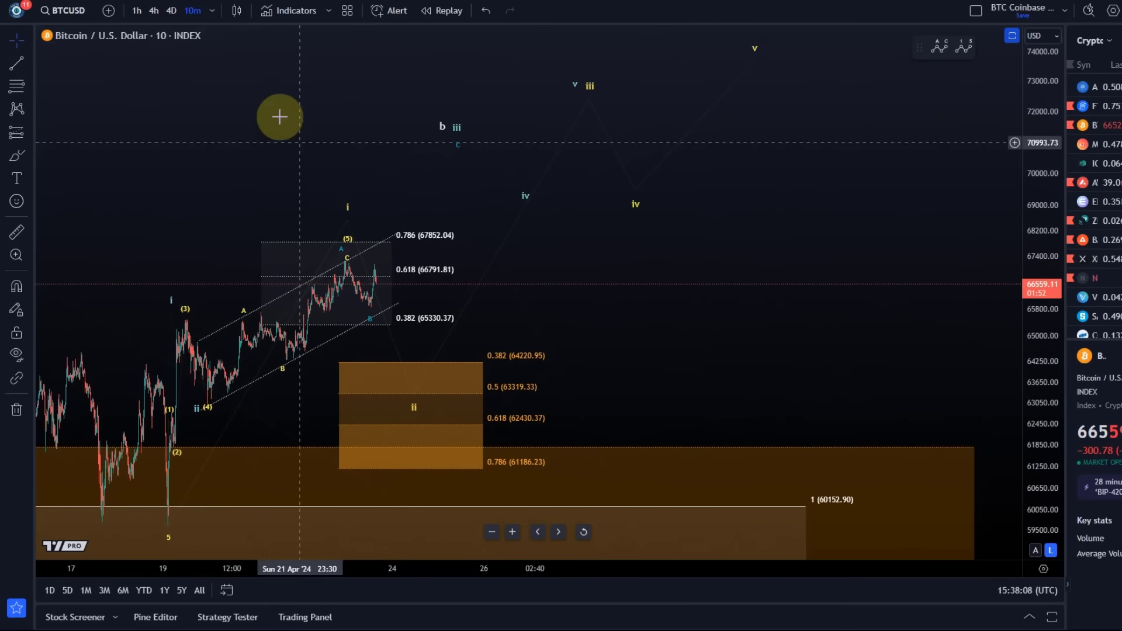
Move the chart to 1-hour candles, then to the 30-minute interval.
click(135, 10)
click(214, 10)
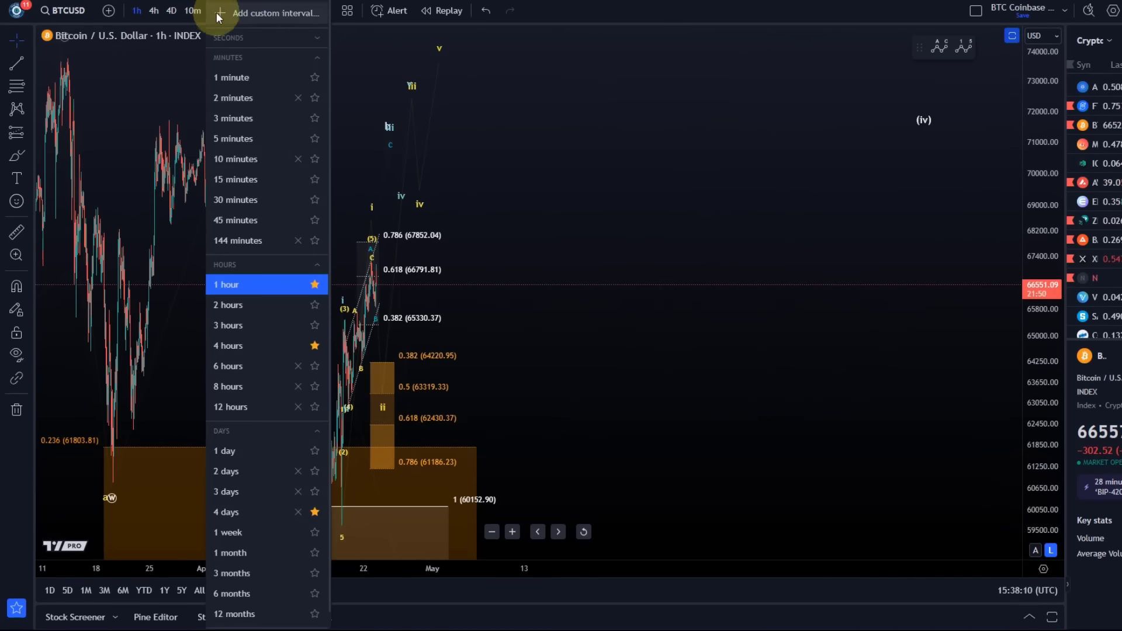
click(244, 206)
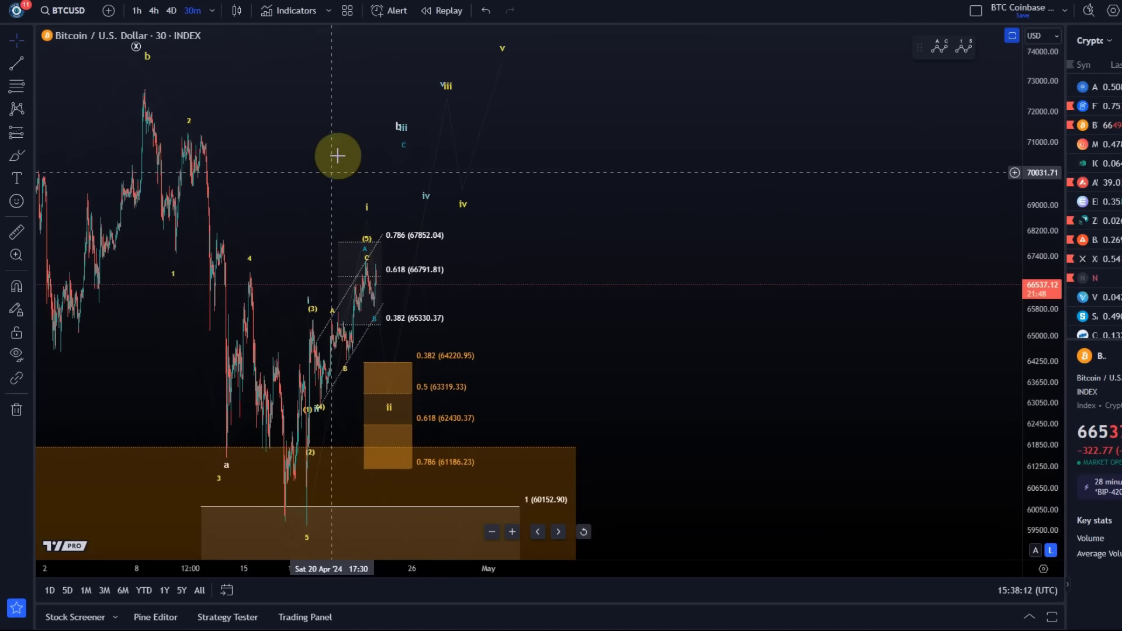
Centre the wave count with the lower Fibonacci extensions in view, then pick the Brush tool.
drag(335, 155, 742, 95)
scroll(667, 92, up, 4)
drag(591, 88, 506, 180)
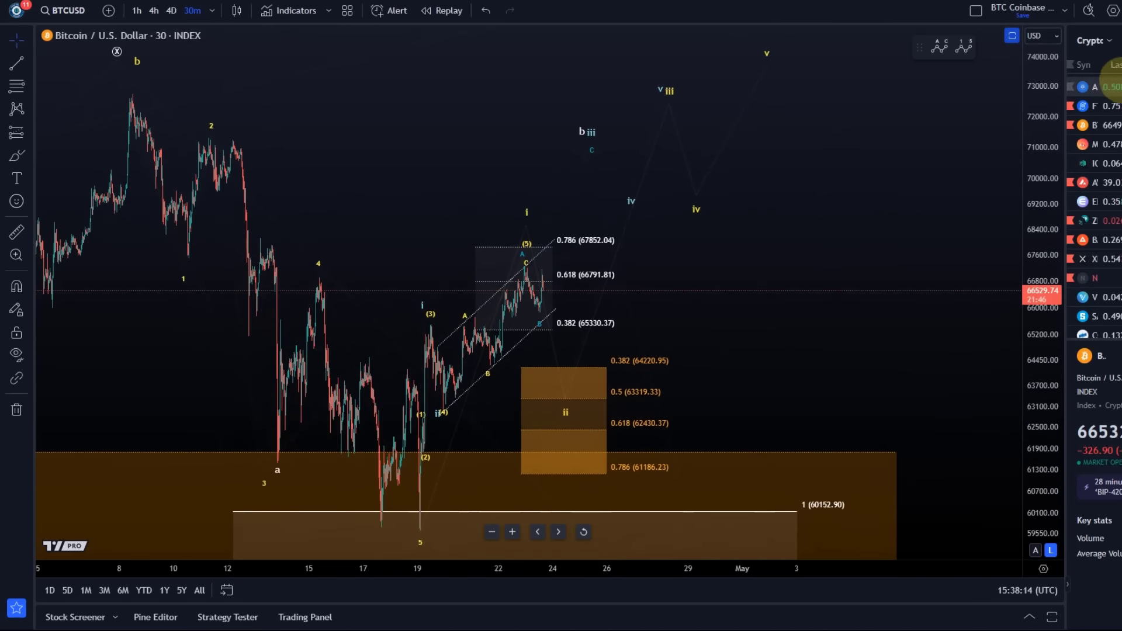
drag(1042, 113, 760, 290)
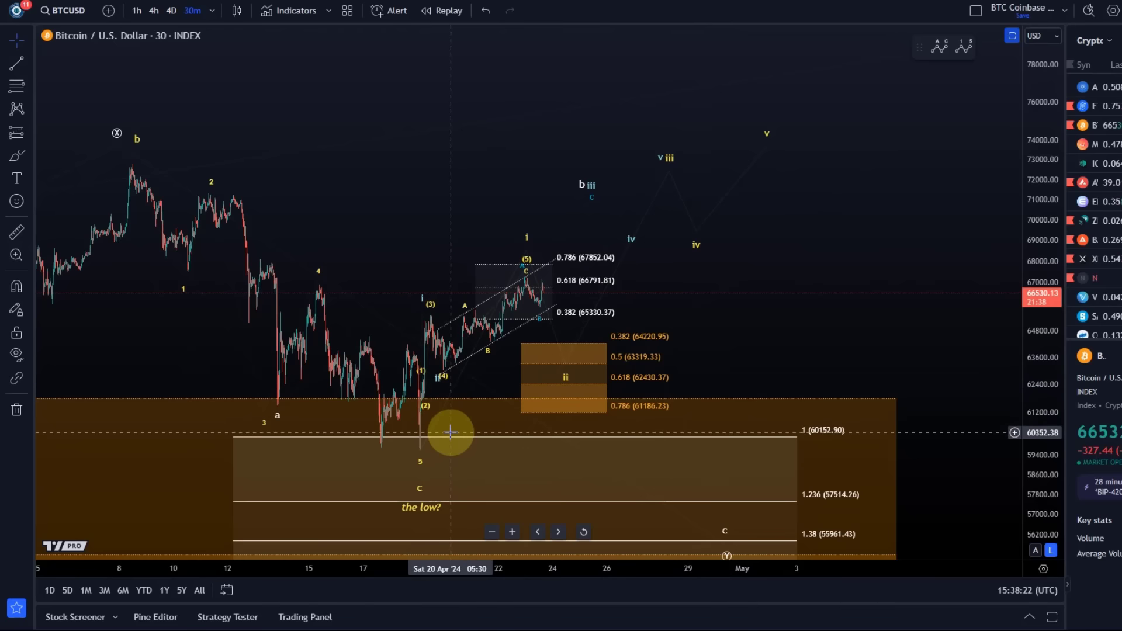
scroll(331, 194, up, 1)
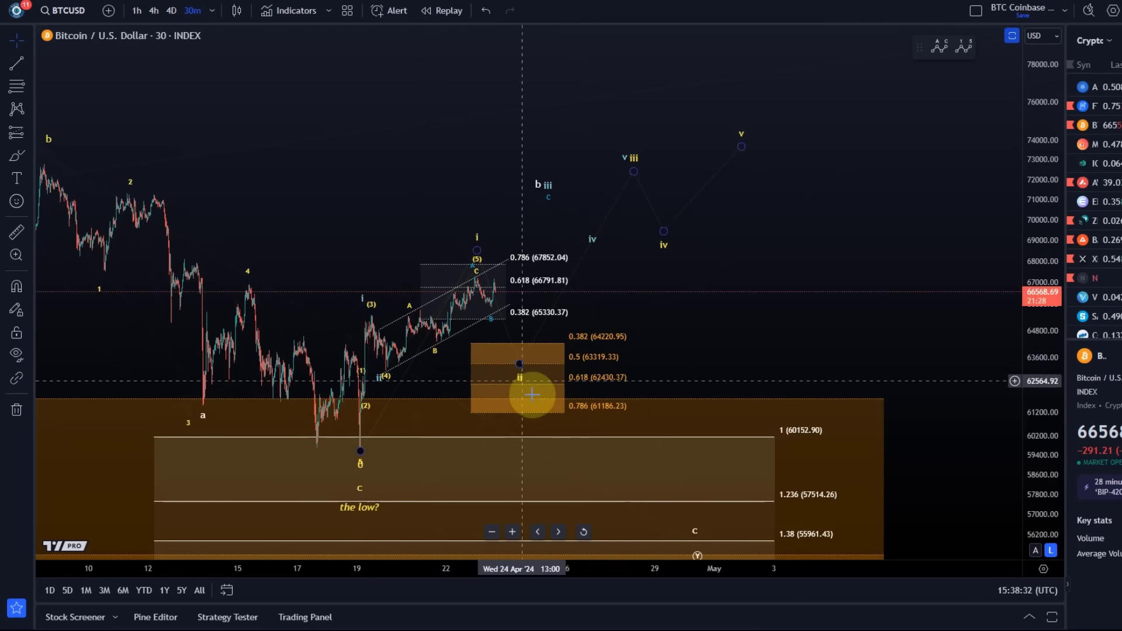
click(17, 156)
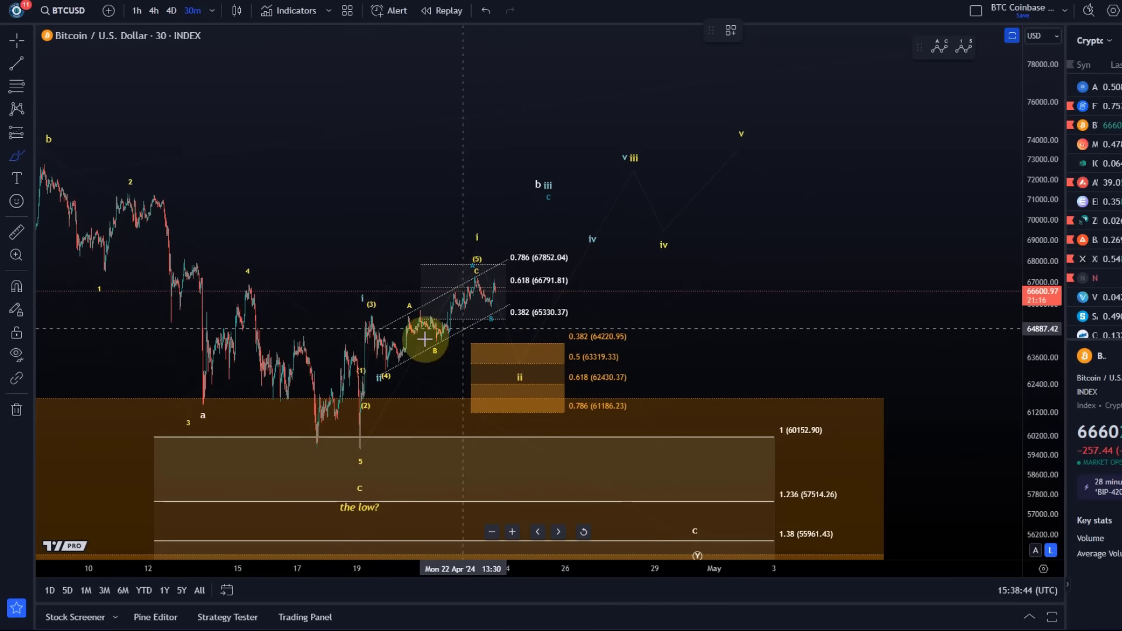
Brush a red path from the wave 5 low to the (5) high, then down toward the 0.382 support.
mouse_move(355, 461)
mouse_down()
mouse_move(368, 323)
mouse_move(380, 350)
mouse_move(426, 332)
mouse_move(470, 271)
mouse_up()
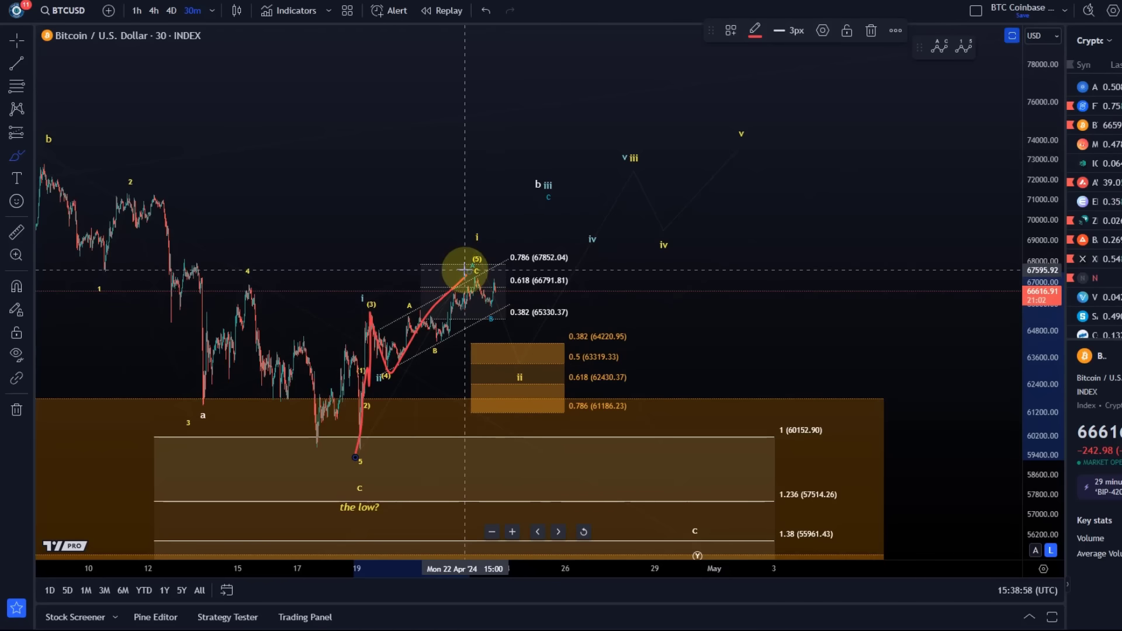
drag(470, 270, 506, 337)
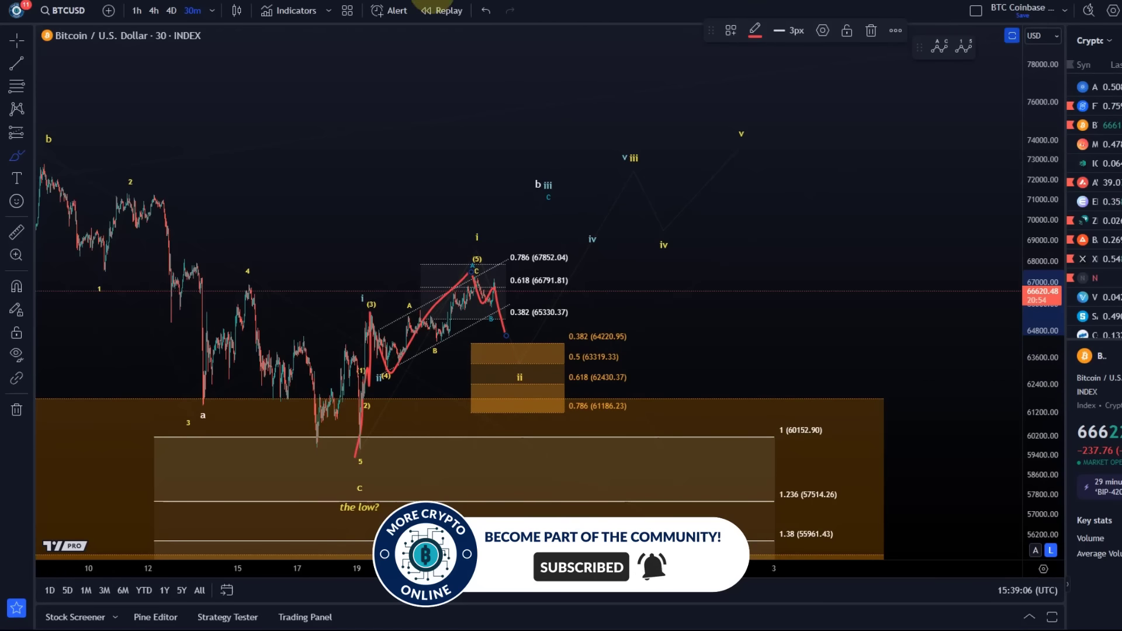
Undo the red freehand path, clearing it from the chart.
click(490, 12)
click(492, 10)
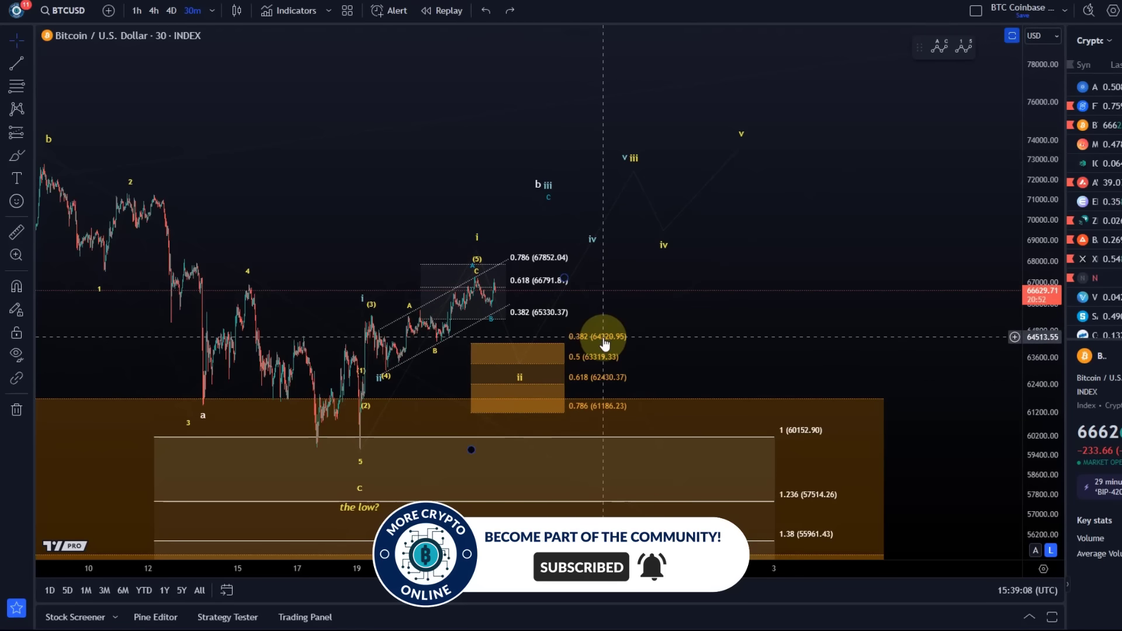
click(556, 273)
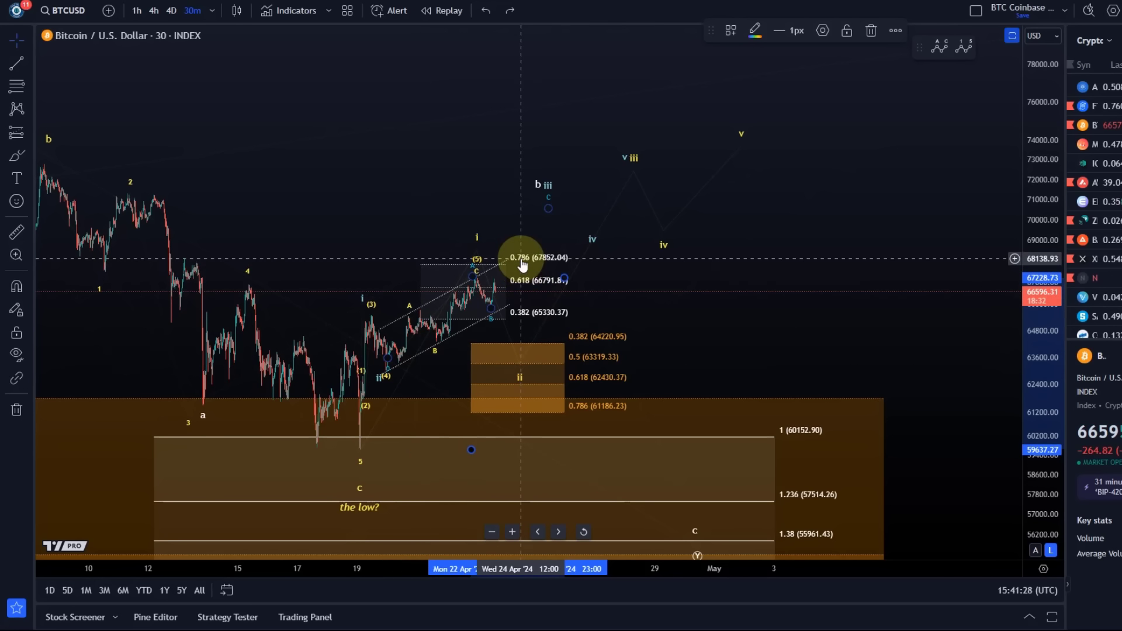
click(30, 86)
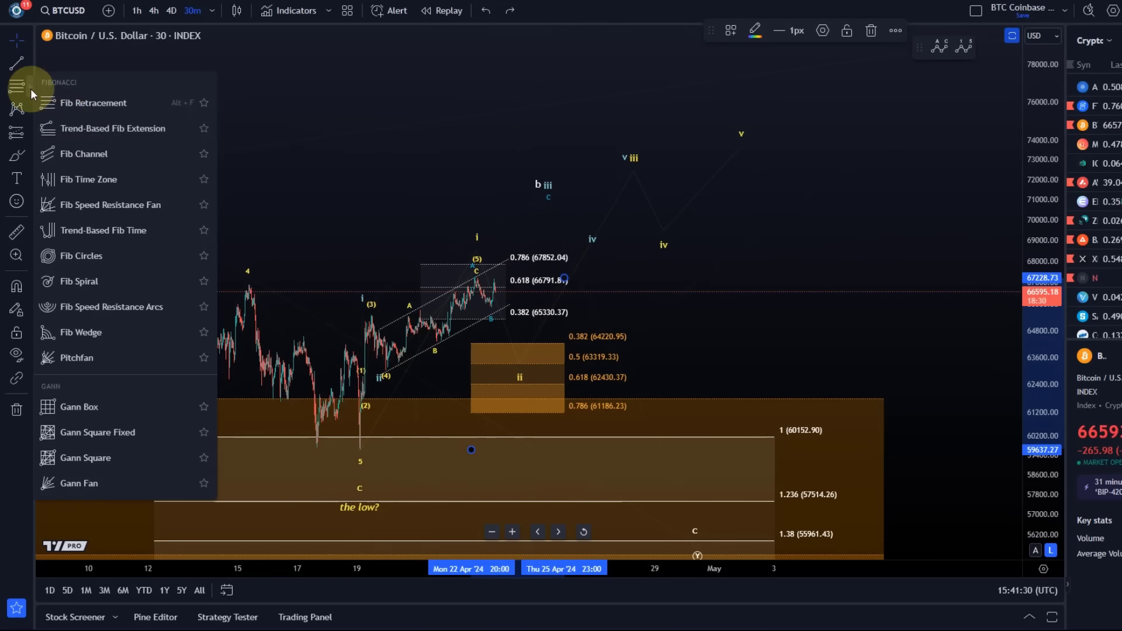
click(65, 99)
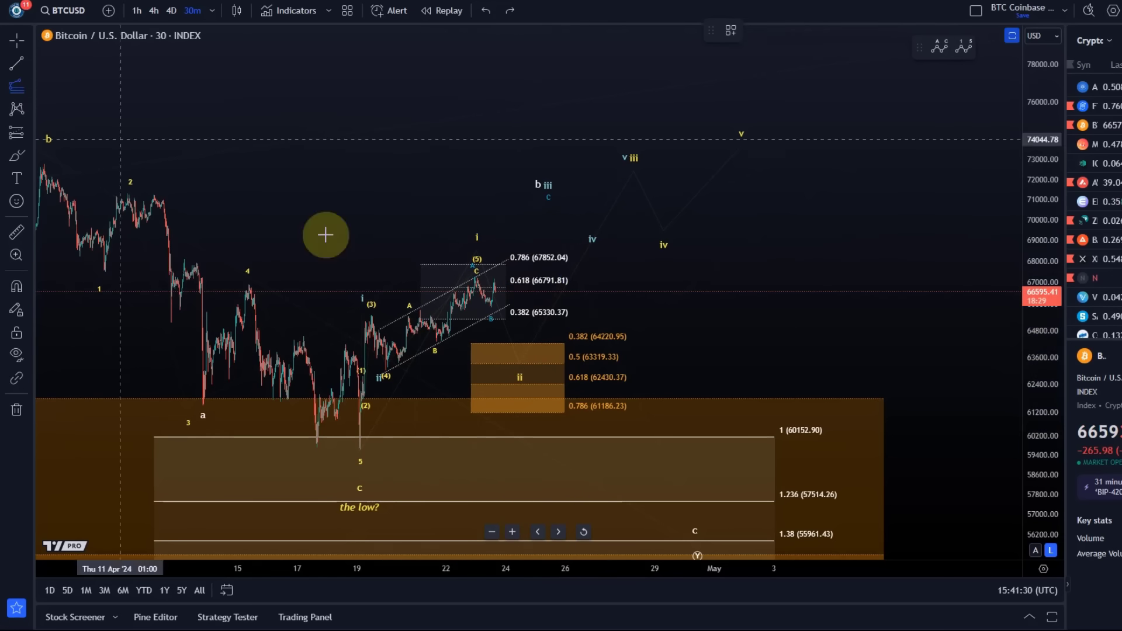
click(378, 449)
click(396, 317)
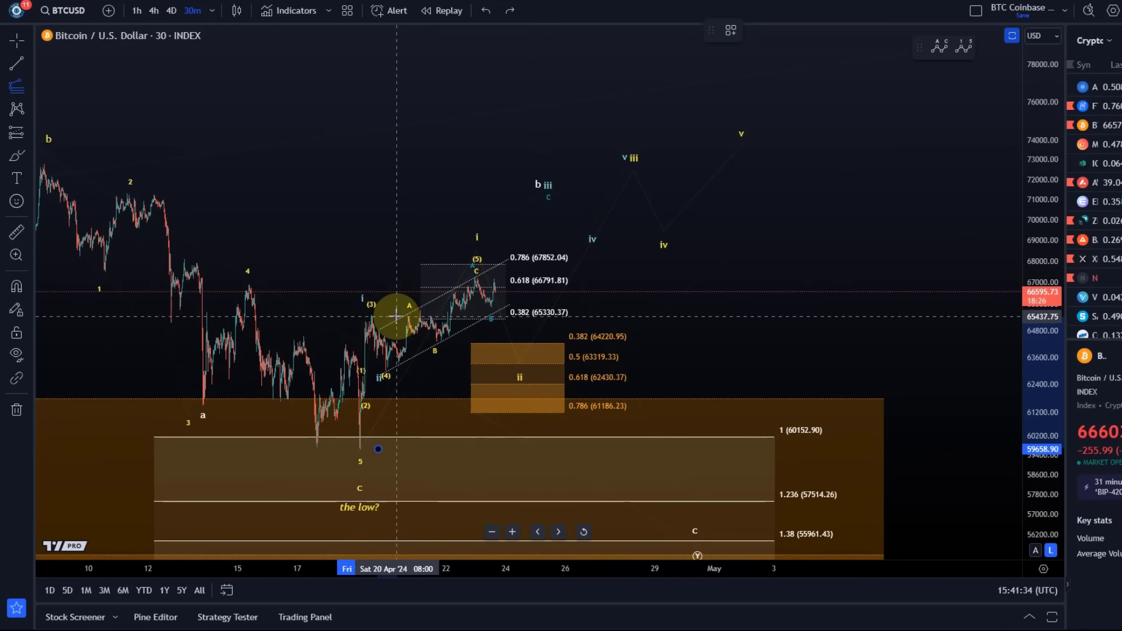
click(638, 372)
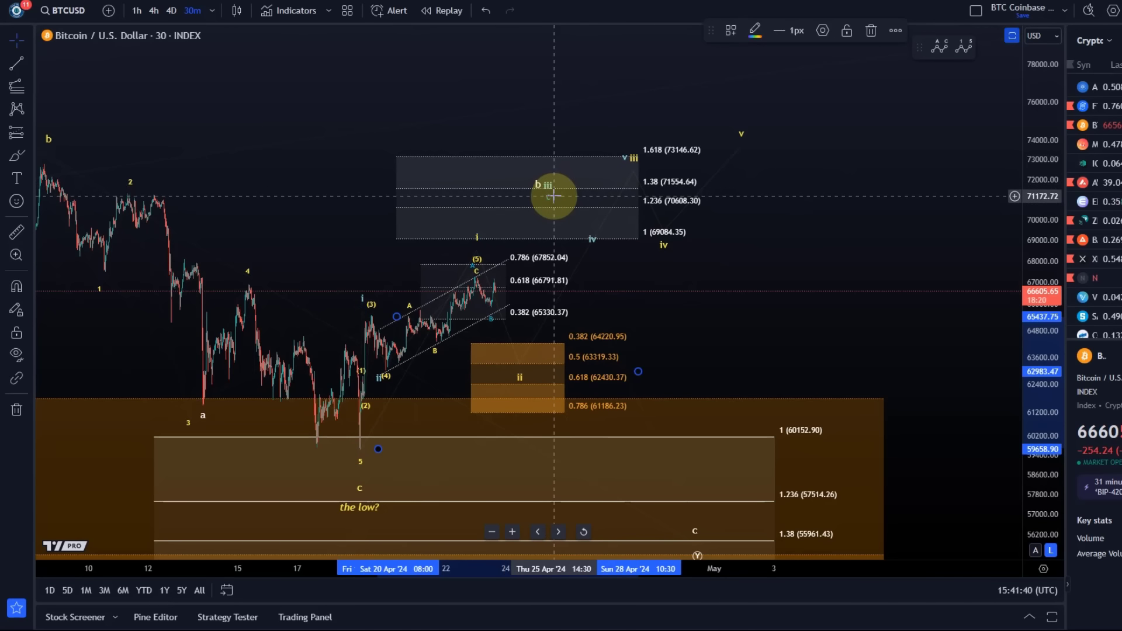
key(Delete)
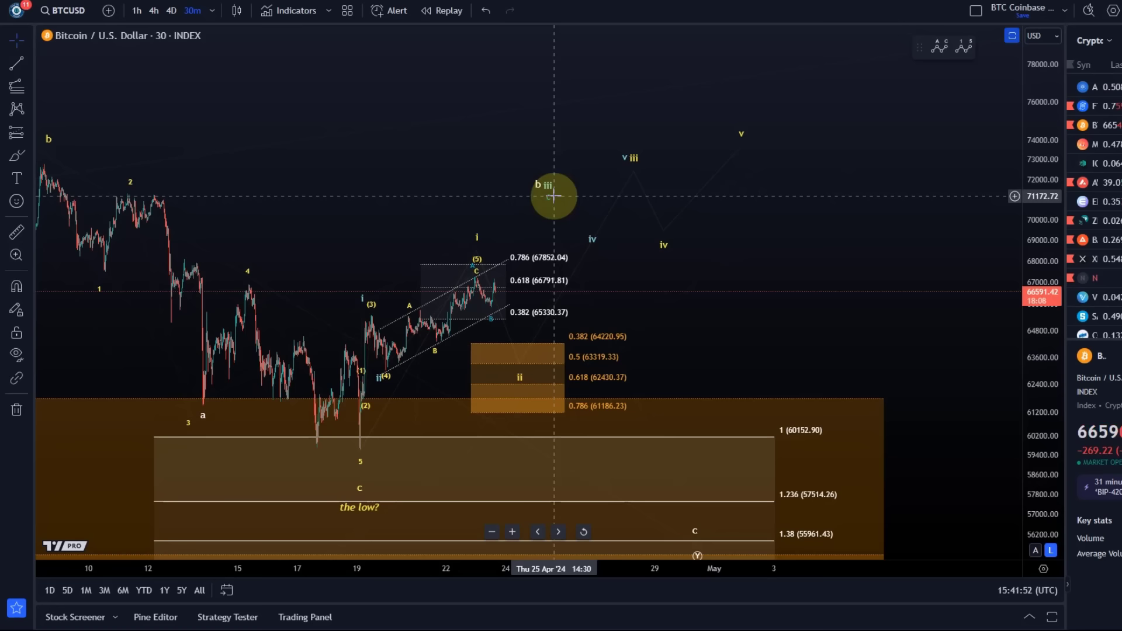
Move the teal projection's anchor onto the b iii point and raise its b point slightly.
click(554, 196)
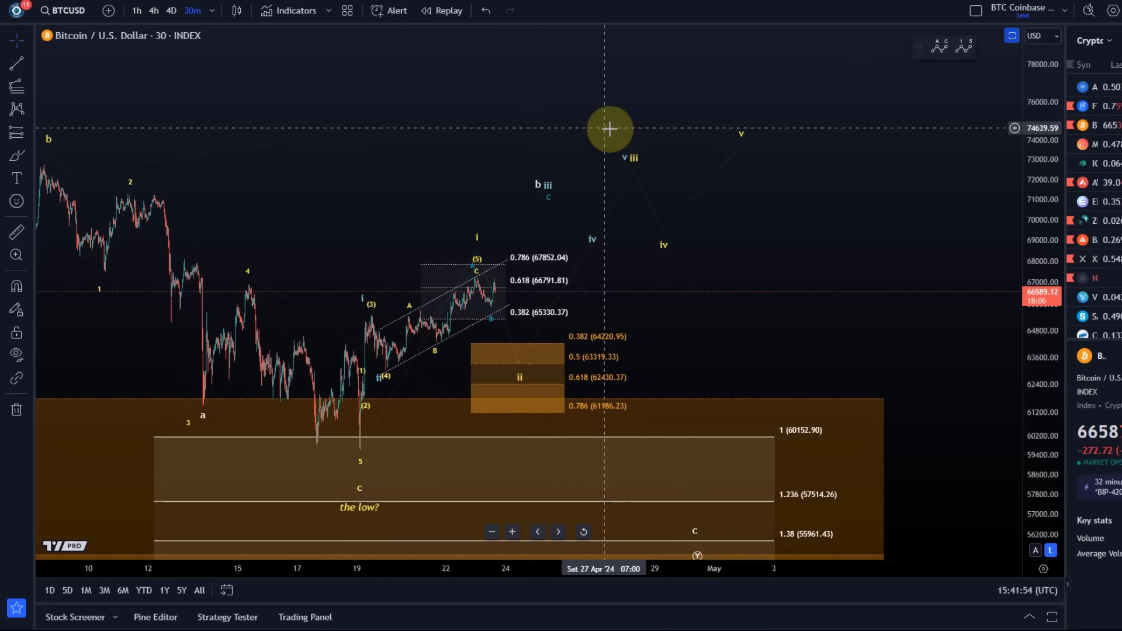
drag(613, 165, 532, 197)
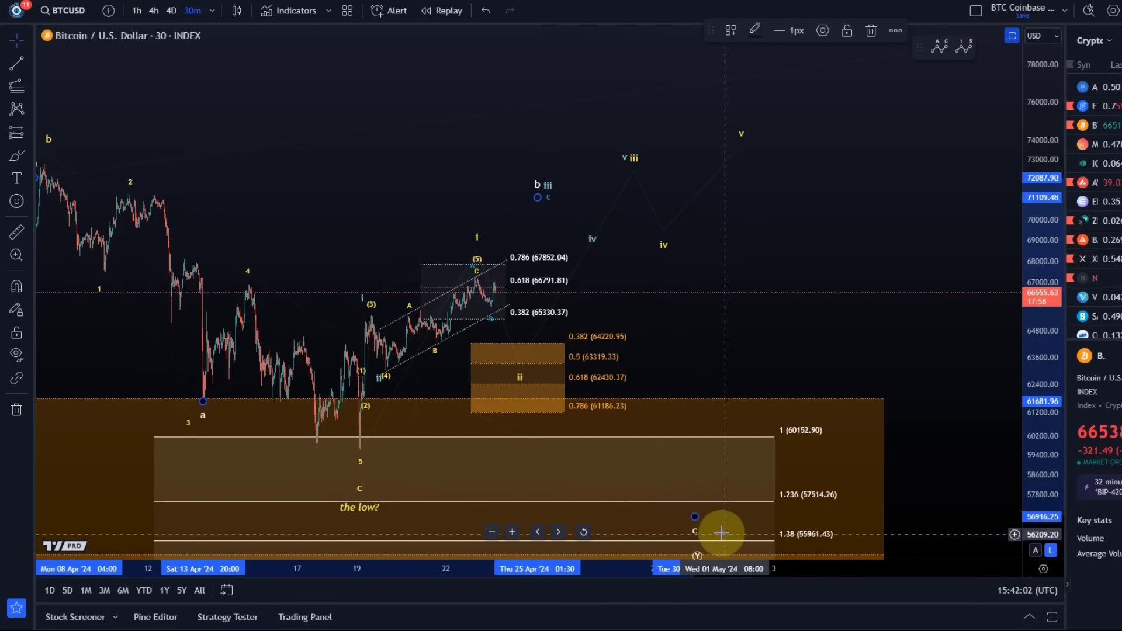
drag(1029, 212, 1040, 326)
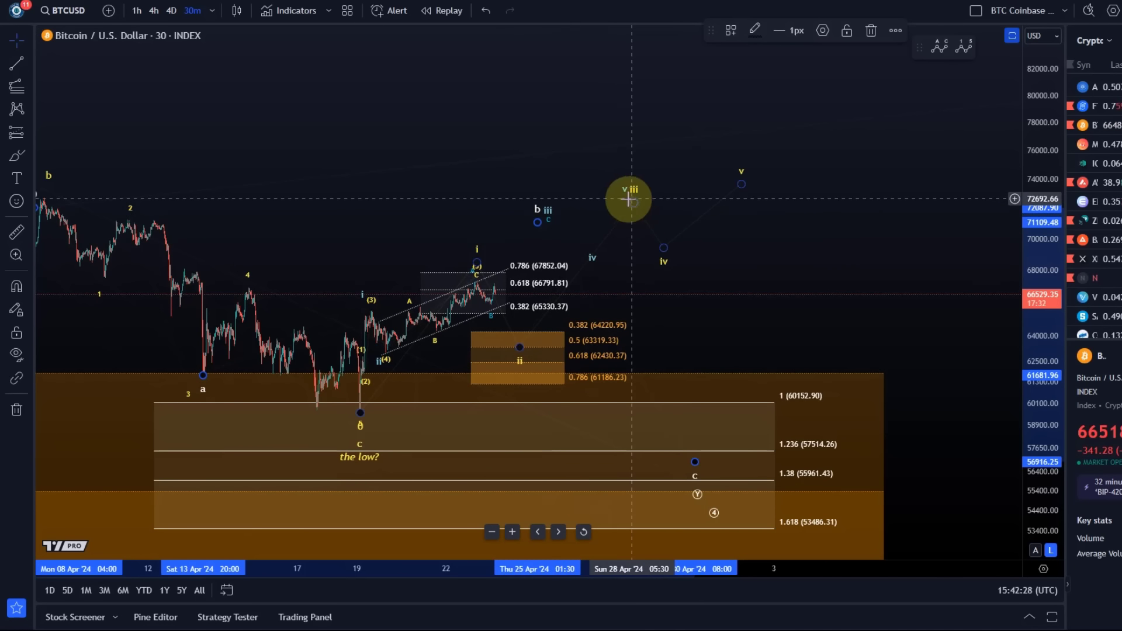
drag(538, 221, 541, 210)
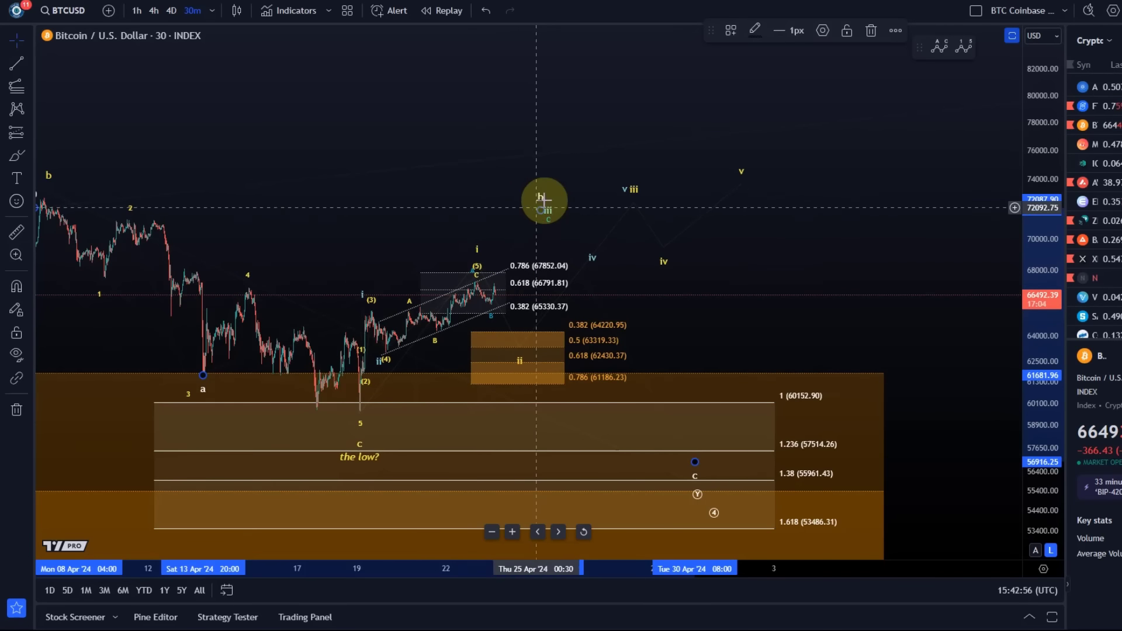
Undo the last wave edit and compress the price scale to reveal the 0.5 (50725.89) level.
scroll(508, 383, down, 4)
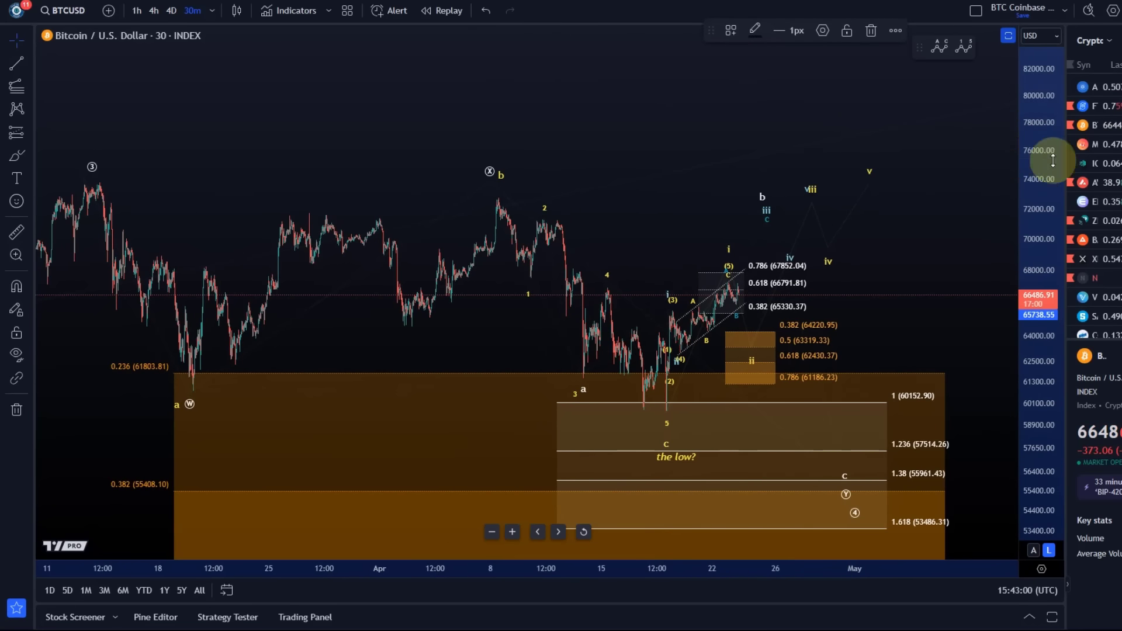
click(486, 11)
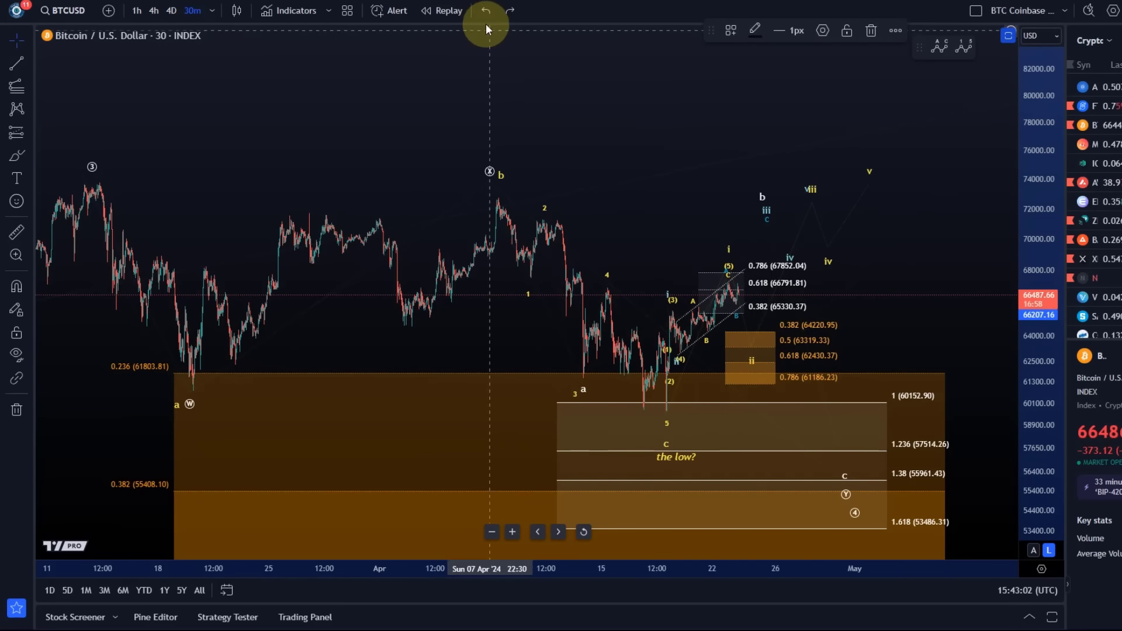
right_click(806, 203)
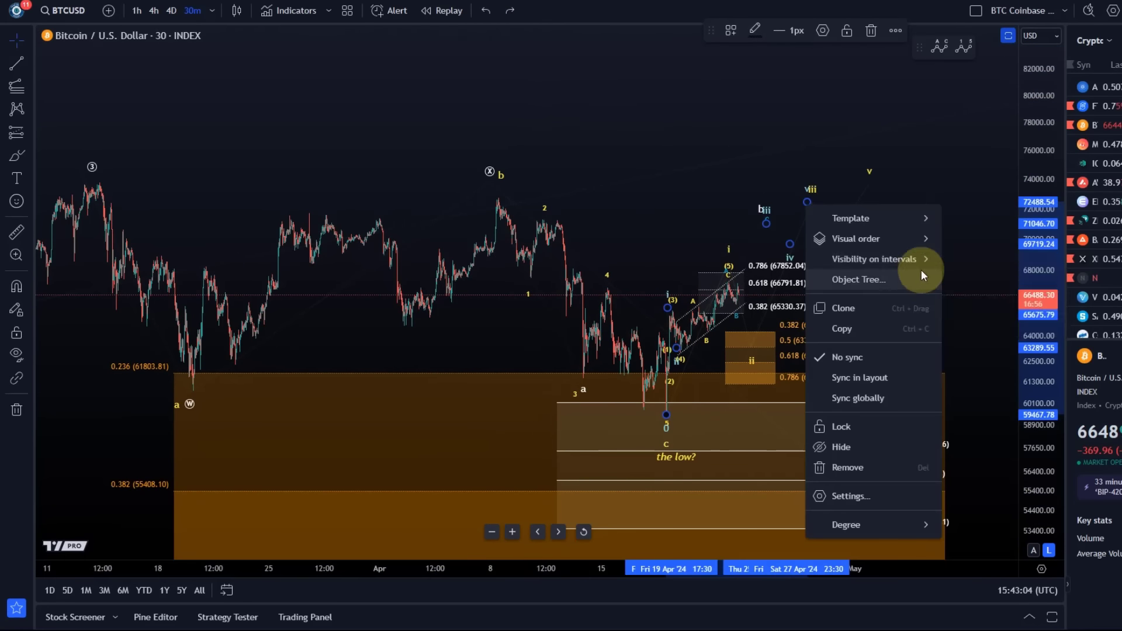
click(902, 162)
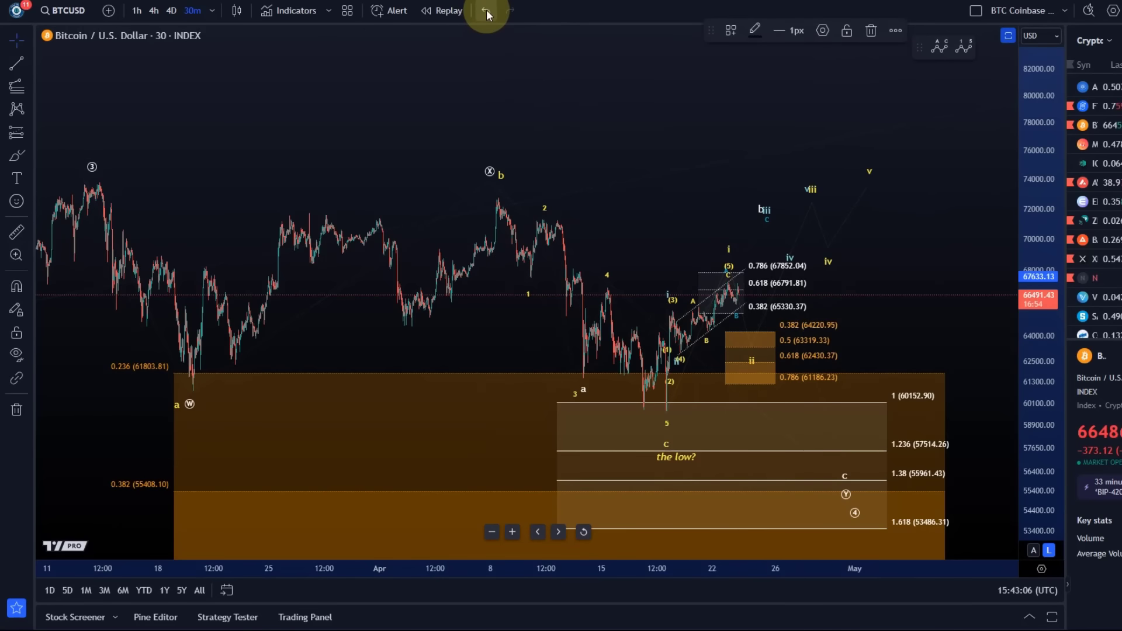
drag(1034, 92, 1035, 243)
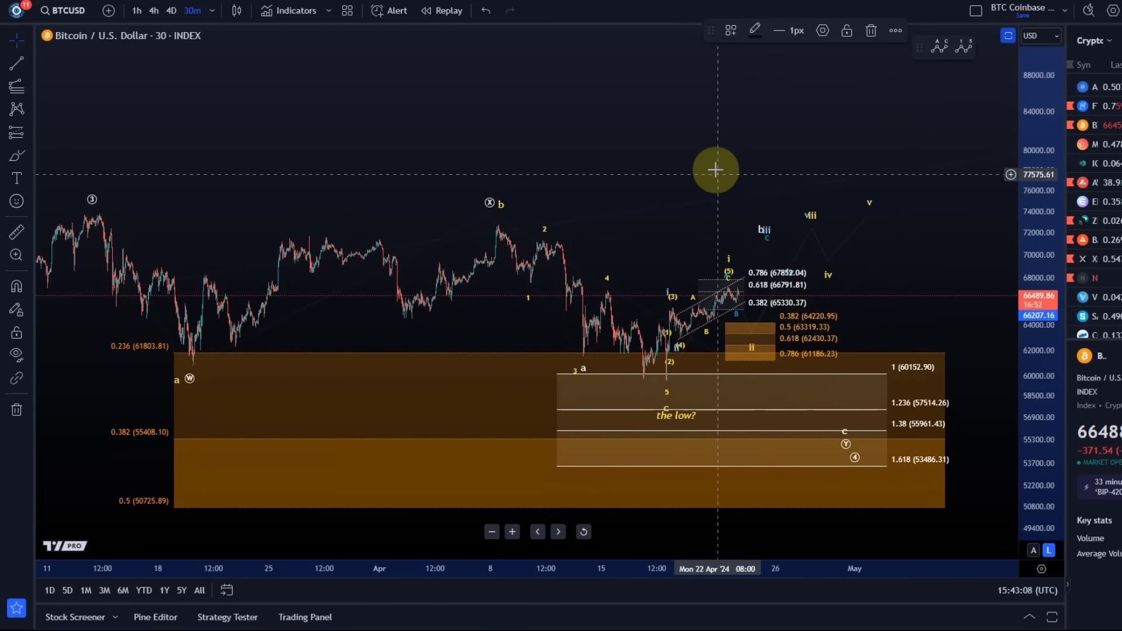
drag(715, 170, 657, 159)
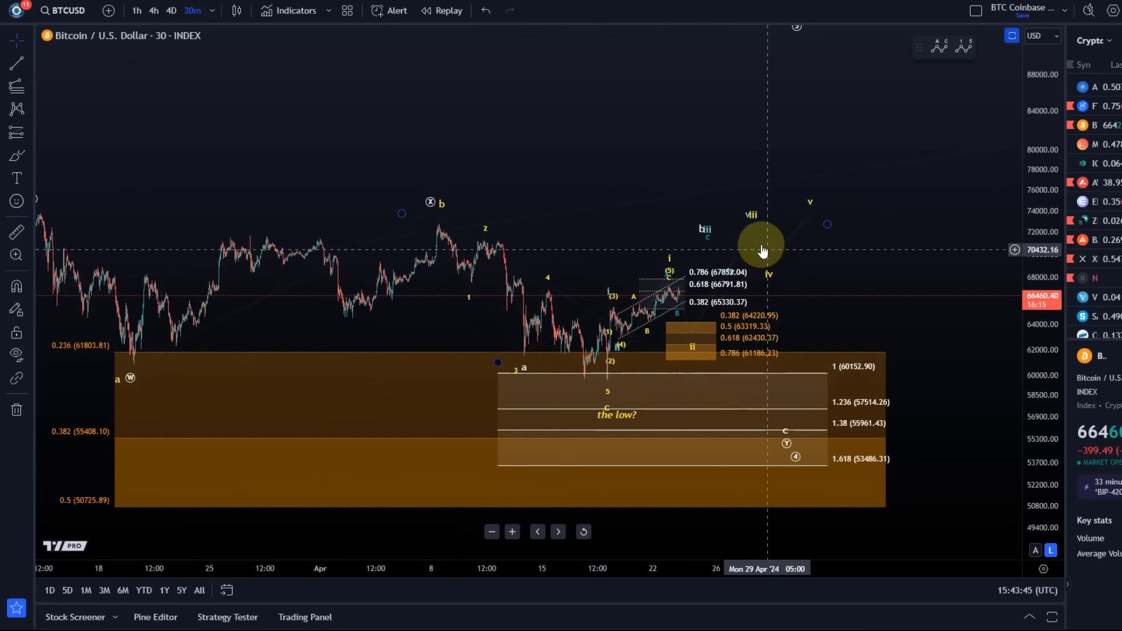
Shift a projected wave point up and left, then zoom in on the late-April swing.
drag(763, 251, 729, 221)
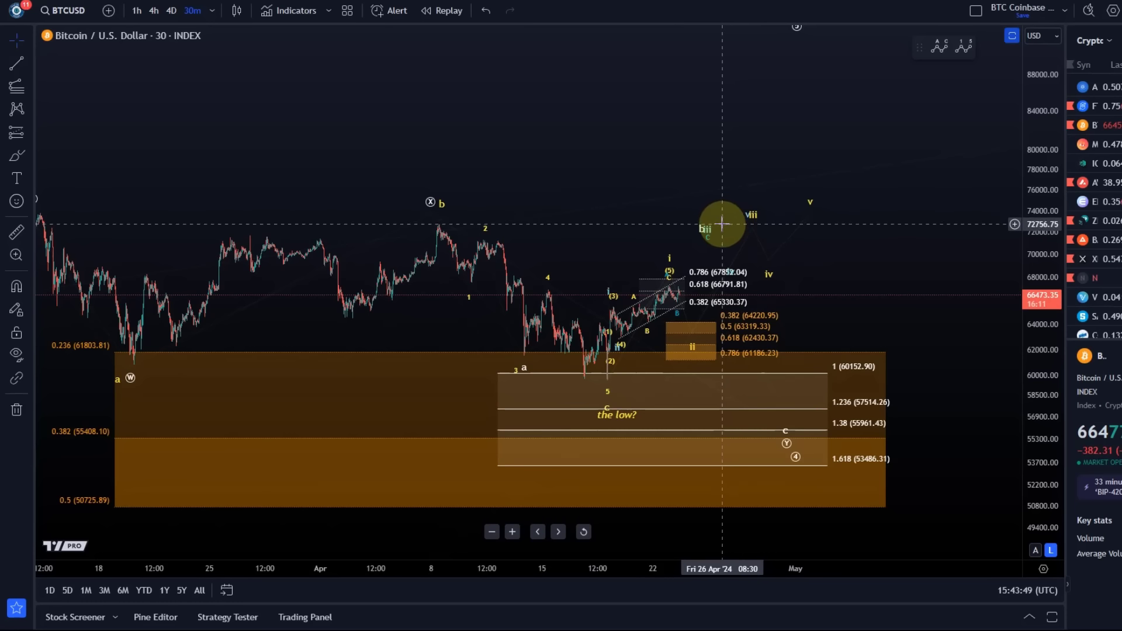
scroll(701, 251, up, 2)
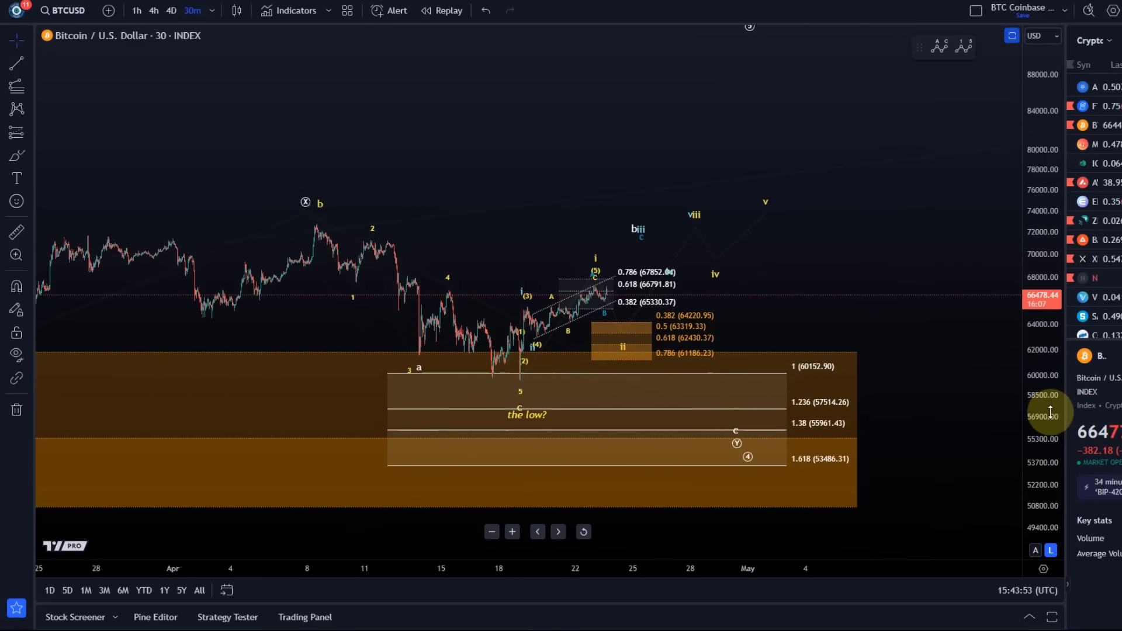
drag(1032, 383, 1073, 194)
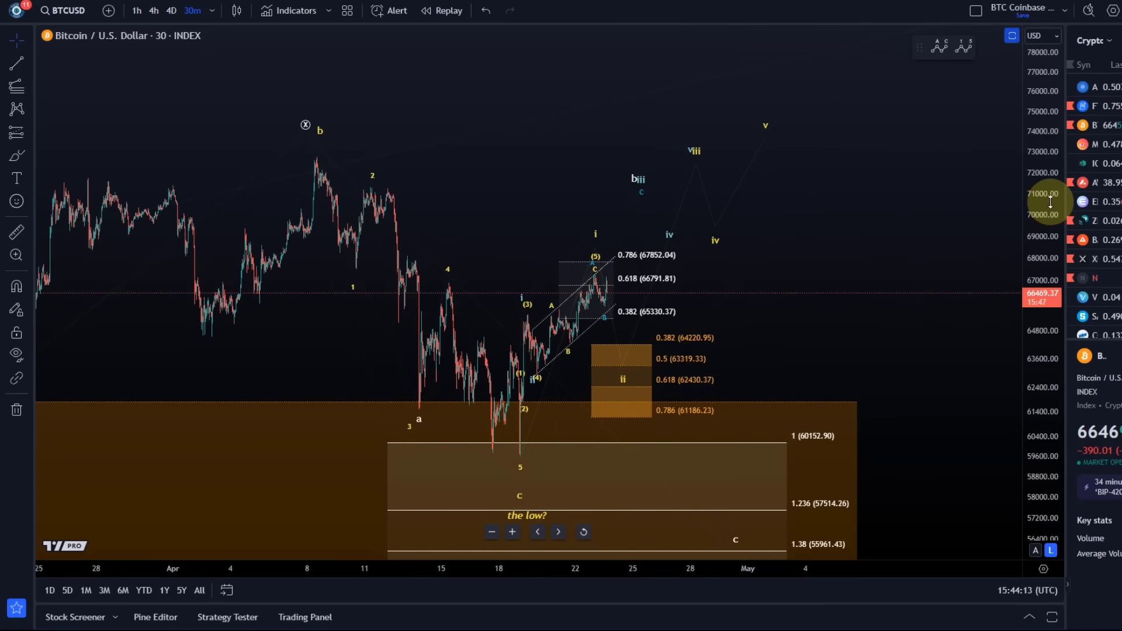
Compress the price axis to fit the c, Y and circled 4 targets down to 53,486.31.
drag(1040, 205, 1026, 374)
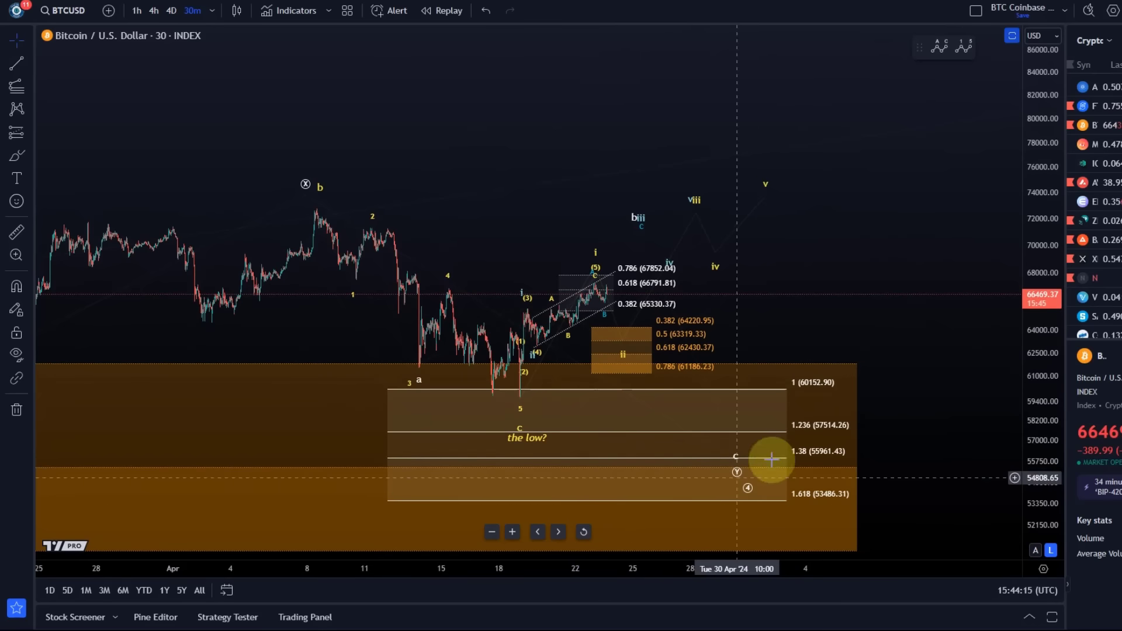